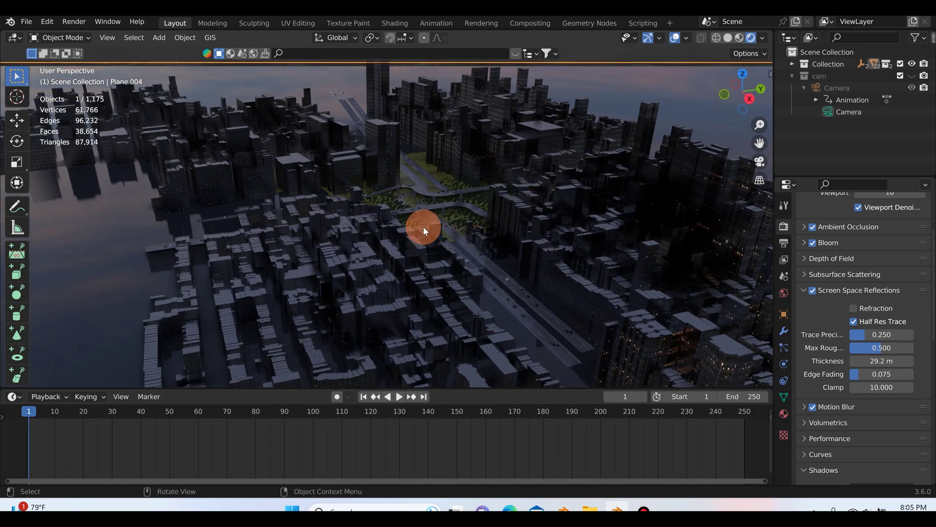
Examine the rendered night city and its central highway interchange from above and up close
middle_drag(417, 251, 390, 225)
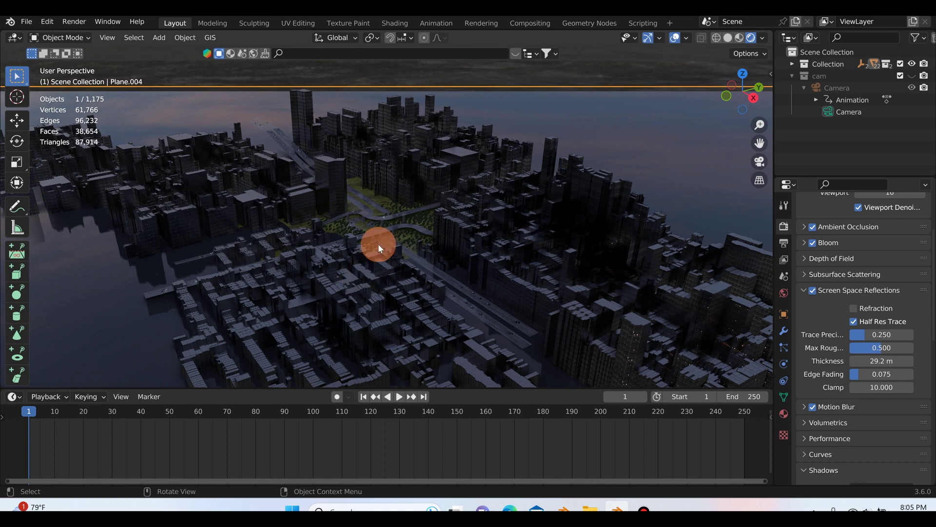
middle_drag(379, 244, 370, 245)
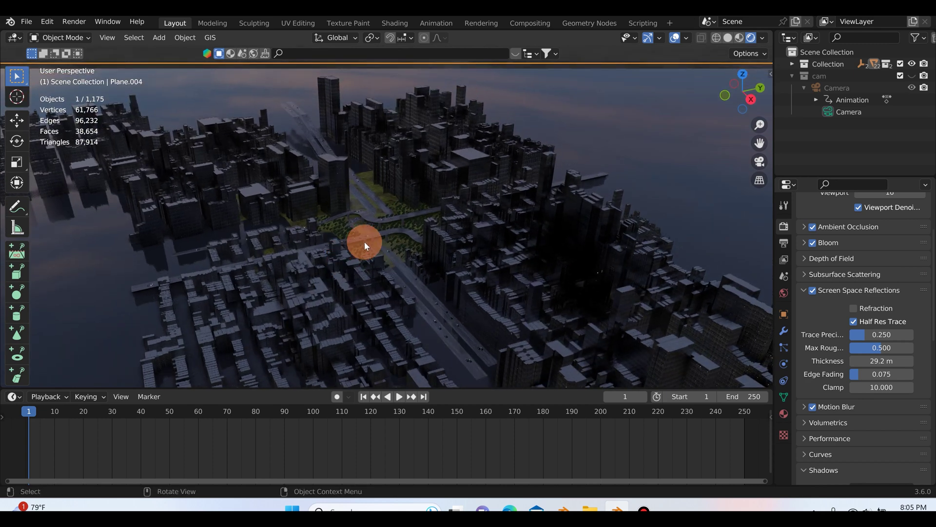
scroll(366, 241, up, 2)
mouse_move(367, 230)
middle_down()
mouse_move(368, 221)
mouse_move(397, 242)
middle_up()
scroll(403, 241, up, 4)
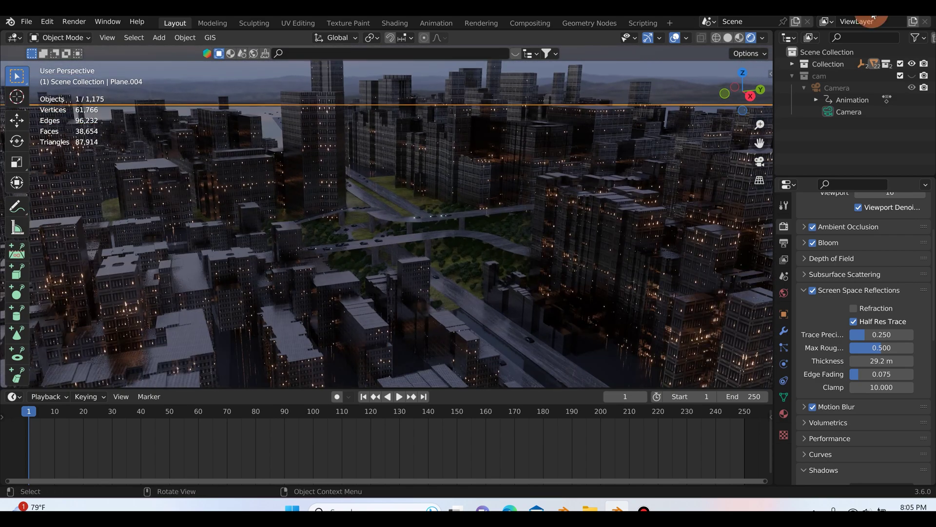
Switch the viewport to solid shading and inspect the overpasses, cars and trees at the interchange
key(z)
middle_drag(388, 293, 407, 309)
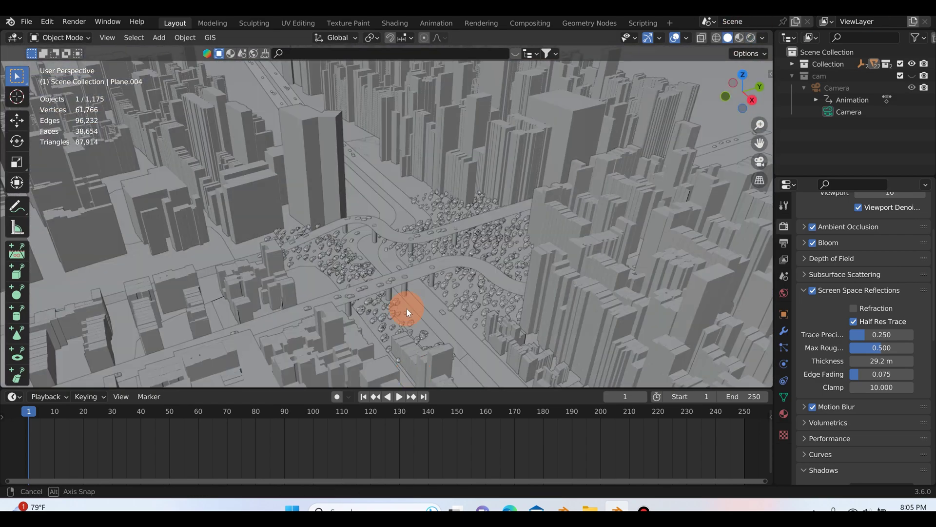
click(402, 398)
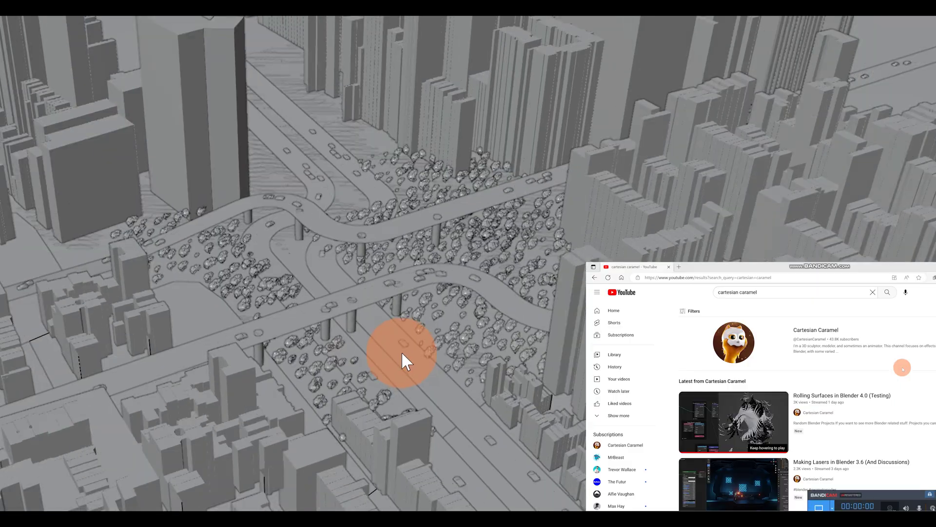
scroll(472, 265, up, 2)
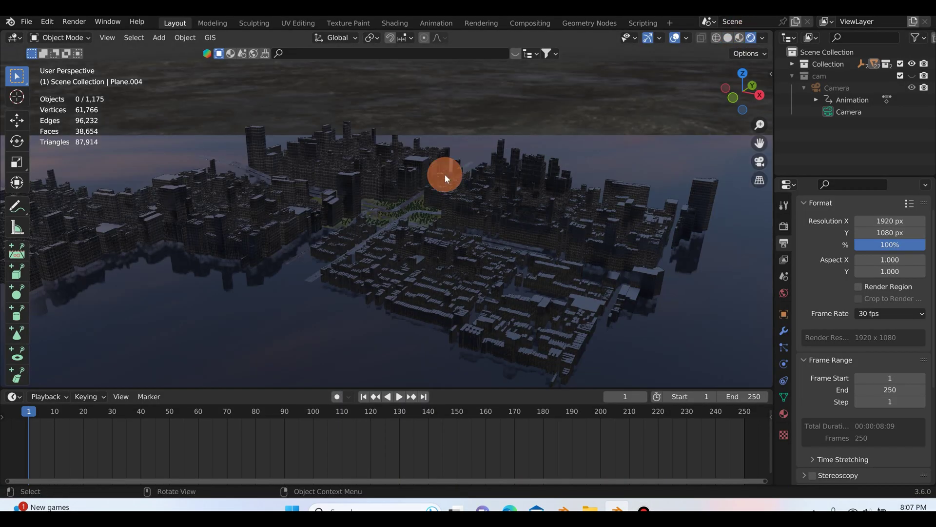
Examine the overpasses, parkland and lit buildings around the interchange in the rendered view
scroll(399, 210, up, 9)
mouse_move(410, 223)
middle_down()
mouse_move(418, 272)
mouse_move(397, 268)
mouse_move(418, 236)
middle_up()
scroll(376, 273, up, 4)
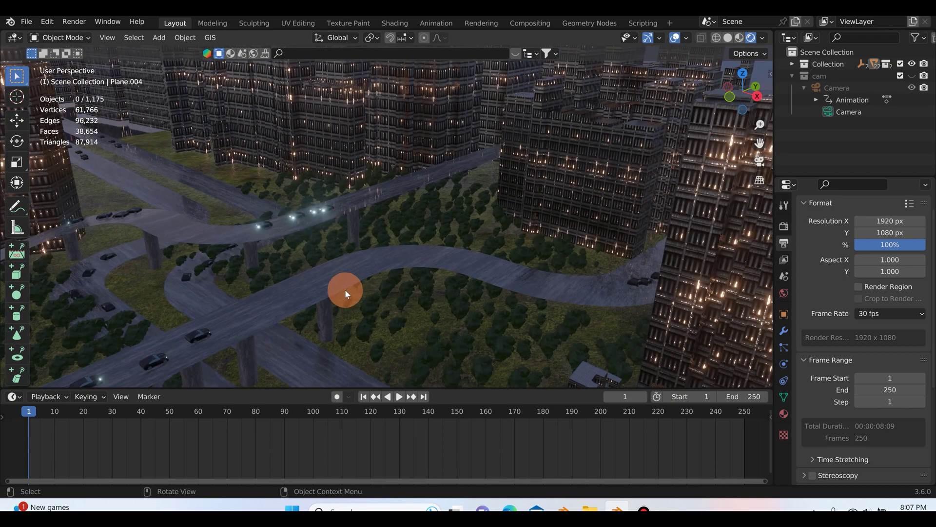
scroll(290, 262, down, 8)
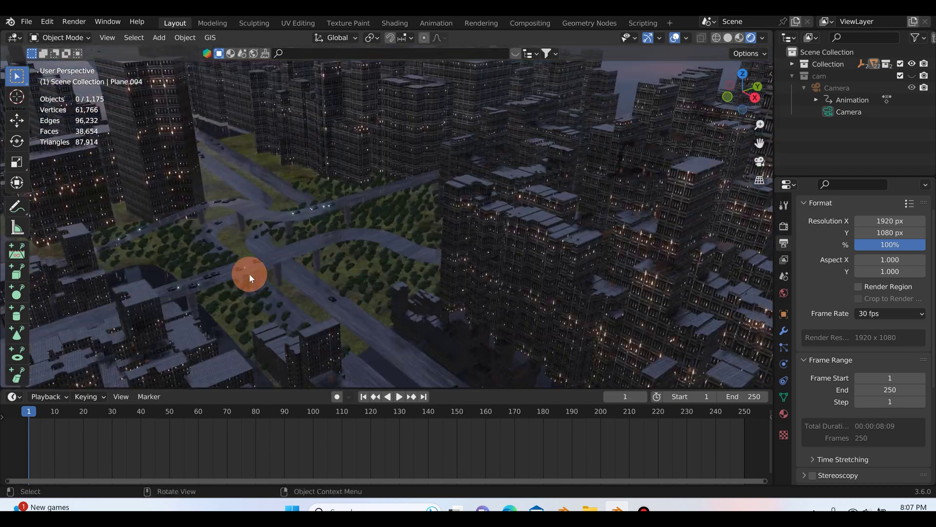
scroll(229, 266, up, 4)
middle_drag(234, 266, 385, 250)
Show the render settings and turn off Screen Space Reflections and Ambient Occlusion
click(784, 226)
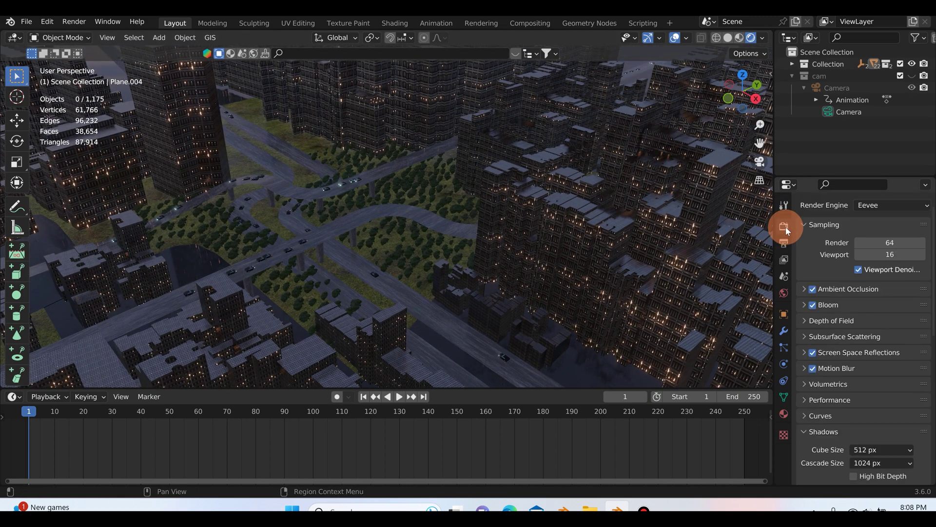
scroll(825, 246, down, 1)
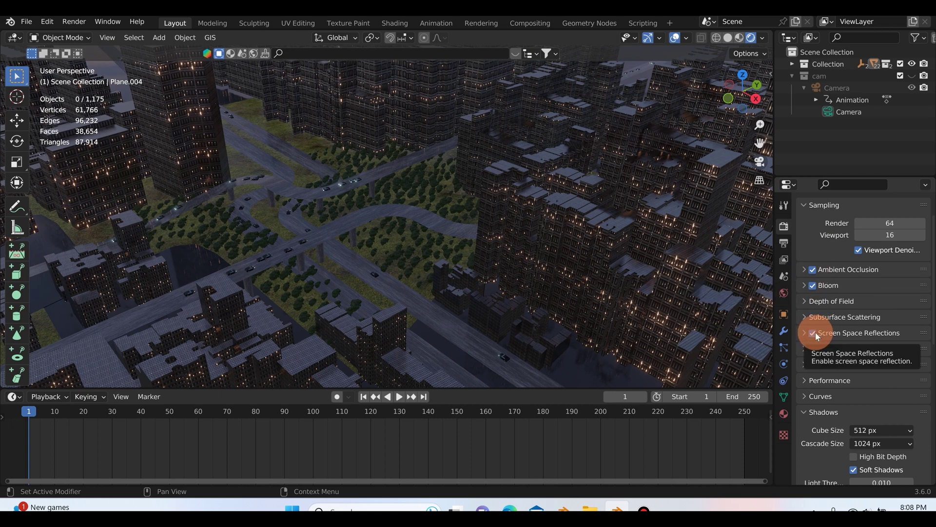
click(813, 332)
click(813, 269)
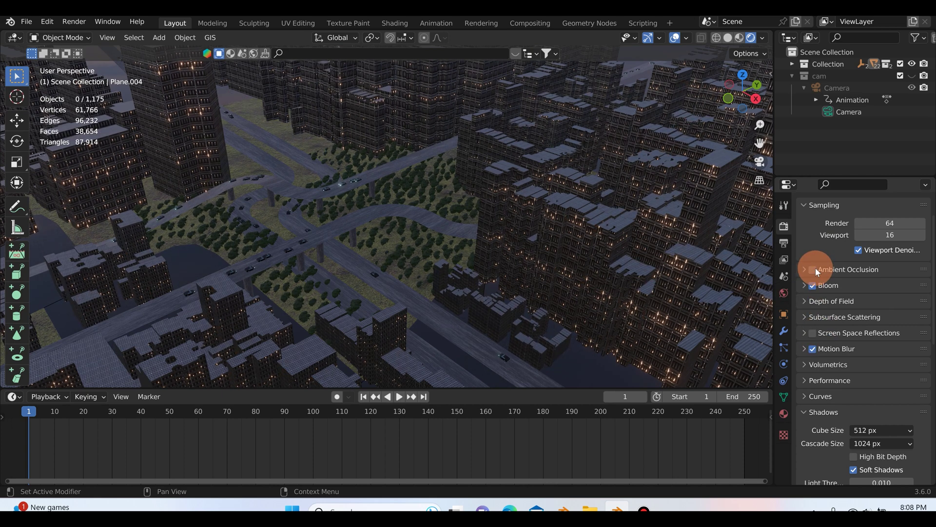
click(315, 264)
Turn Ambient Occlusion and Screen Space Reflections back on
click(812, 269)
click(812, 333)
click(731, 322)
Inspect the waterfront, building blocks and interchange from several angles with both effects enabled
middle_drag(380, 208, 332, 247)
middle_drag(146, 213, 191, 208)
scroll(202, 205, up, 9)
scroll(329, 226, down, 5)
scroll(330, 226, down, 7)
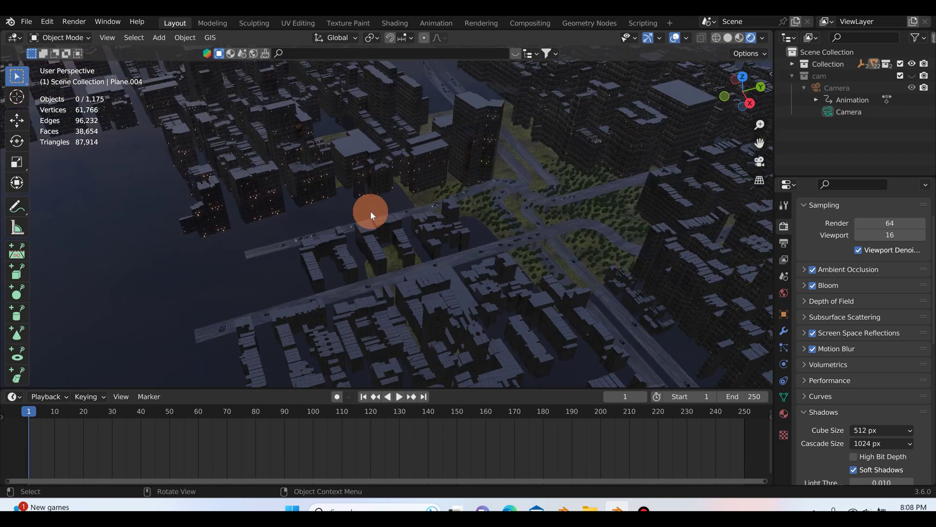
mouse_move(370, 211)
middle_down()
mouse_move(386, 198)
mouse_move(331, 218)
mouse_move(334, 202)
mouse_move(474, 218)
mouse_move(407, 197)
mouse_move(468, 194)
mouse_move(367, 224)
middle_up()
scroll(320, 225, up, 3)
scroll(474, 218, up, 4)
scroll(376, 217, up, 8)
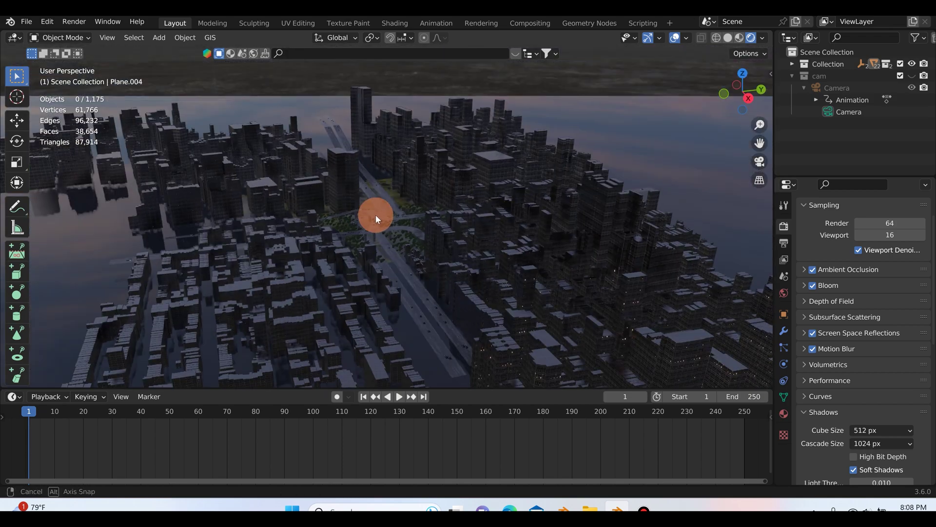
scroll(390, 239, up, 5)
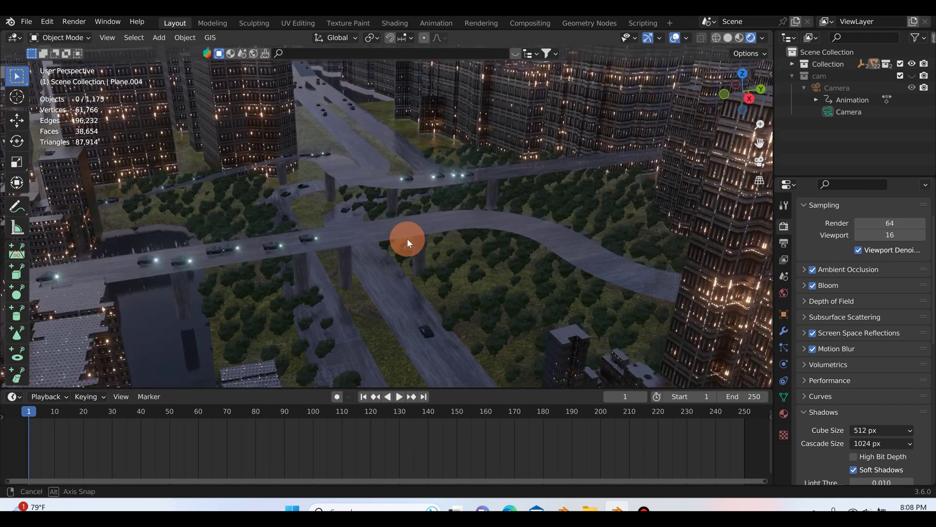
scroll(417, 242, down, 6)
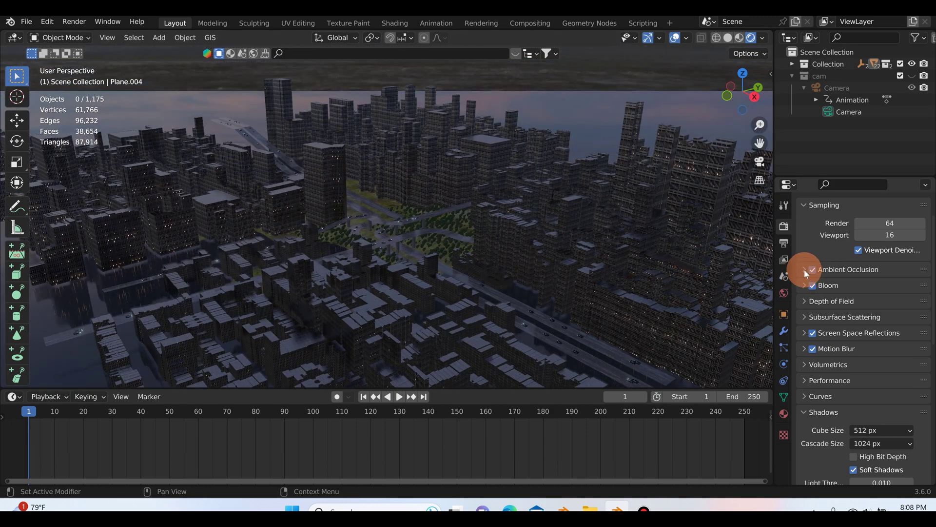
Expand the Ambient Occlusion settings and raise the distance to 26.6 m while viewing the interchange
click(804, 272)
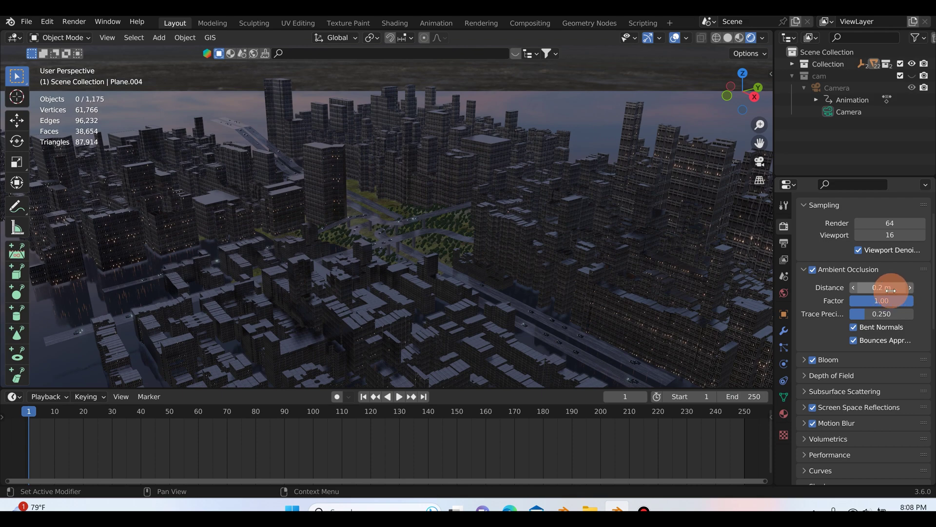
click(381, 261)
scroll(403, 241, up, 3)
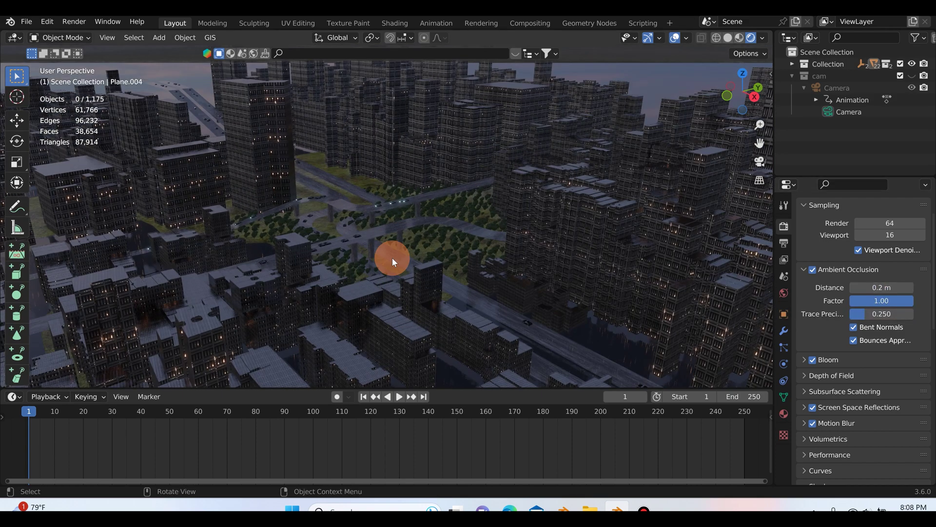
scroll(521, 259, up, 2)
shift+middle_drag(452, 244, 625, 263)
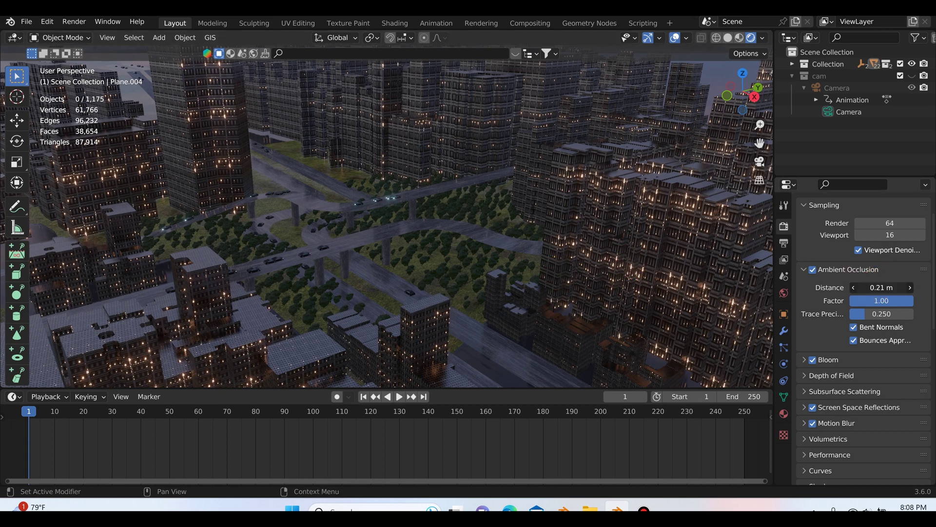
mouse_move(881, 288)
mouse_down()
mouse_move(904, 288)
mouse_move(873, 289)
mouse_move(899, 302)
mouse_move(867, 299)
mouse_move(863, 286)
mouse_up()
click(426, 247)
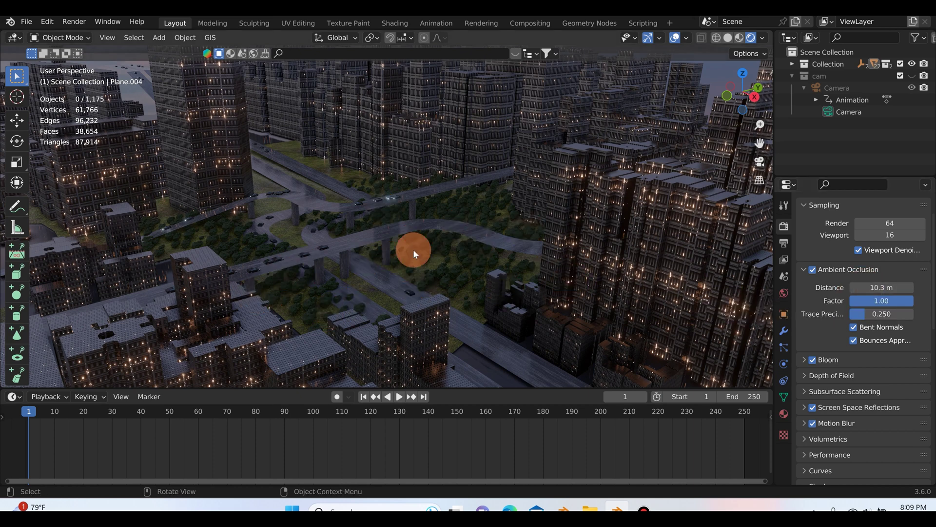
click(893, 287)
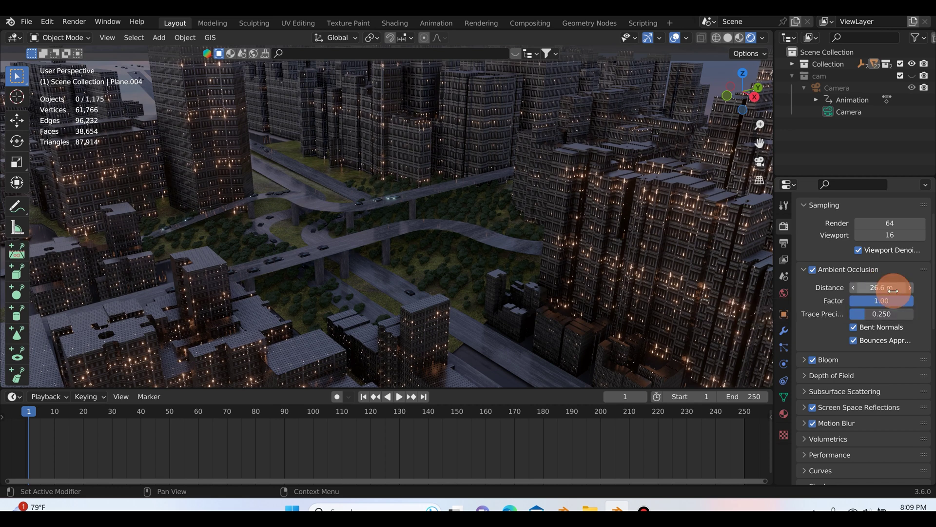
click(723, 334)
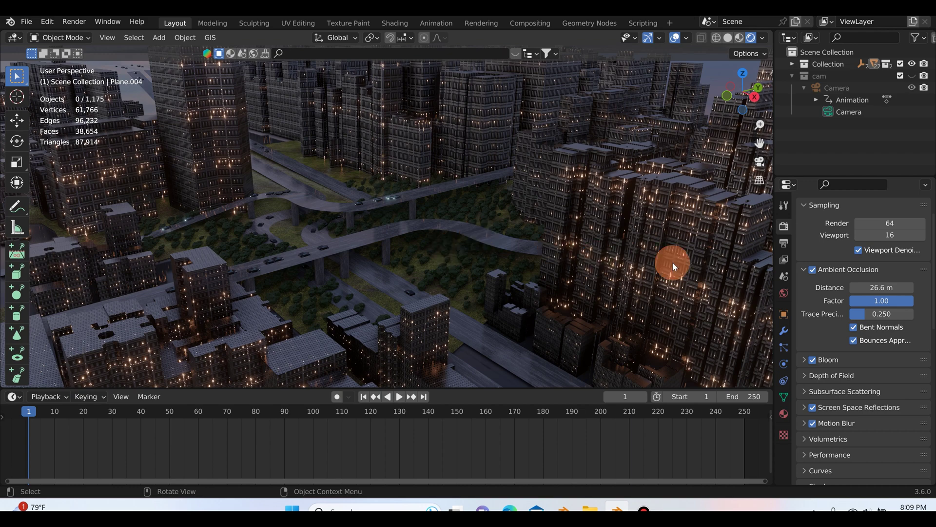
Inspect the ambient occlusion shading across the whole city and around the interchange
scroll(541, 242, down, 5)
shift+middle_drag(537, 241, 516, 255)
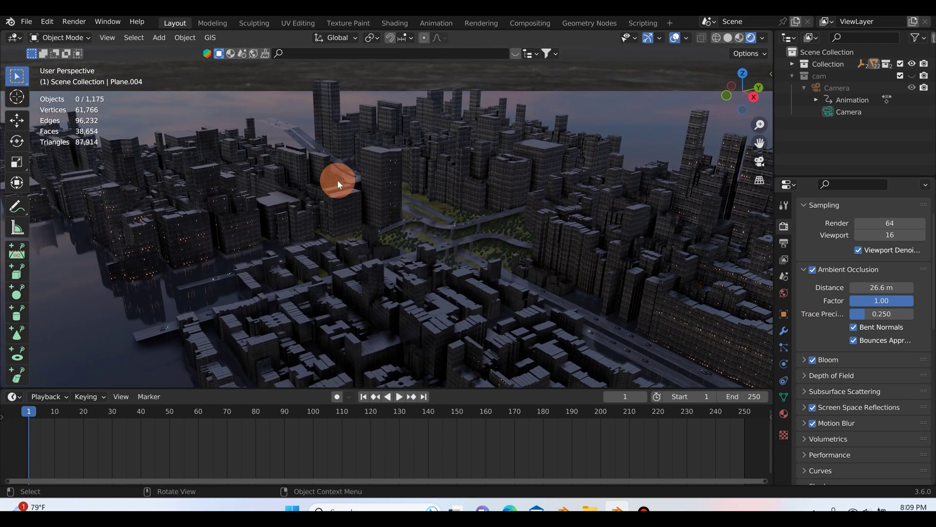
scroll(481, 263, up, 2)
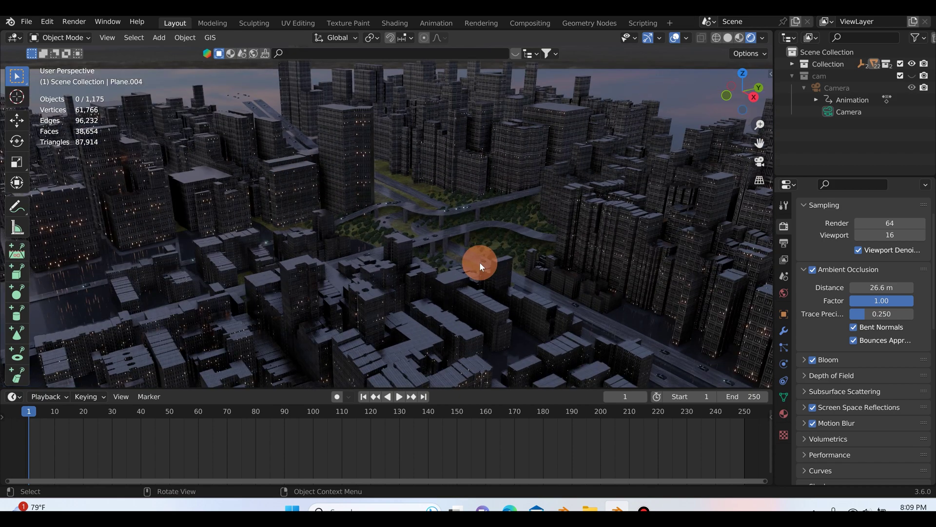
scroll(474, 251, up, 3)
scroll(469, 242, up, 3)
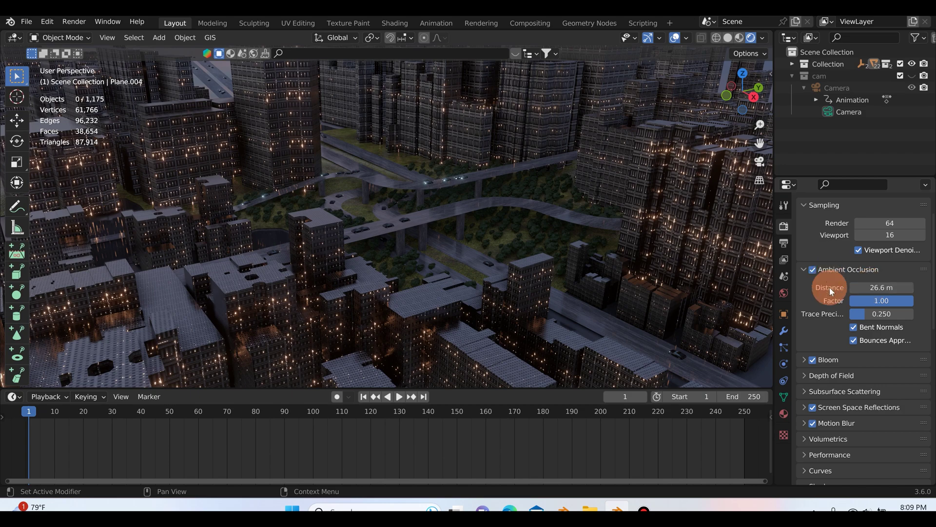
Collapse the Ambient Occlusion settings and expand the Screen Space Reflections settings
click(806, 268)
middle_drag(470, 172, 634, 289)
click(804, 333)
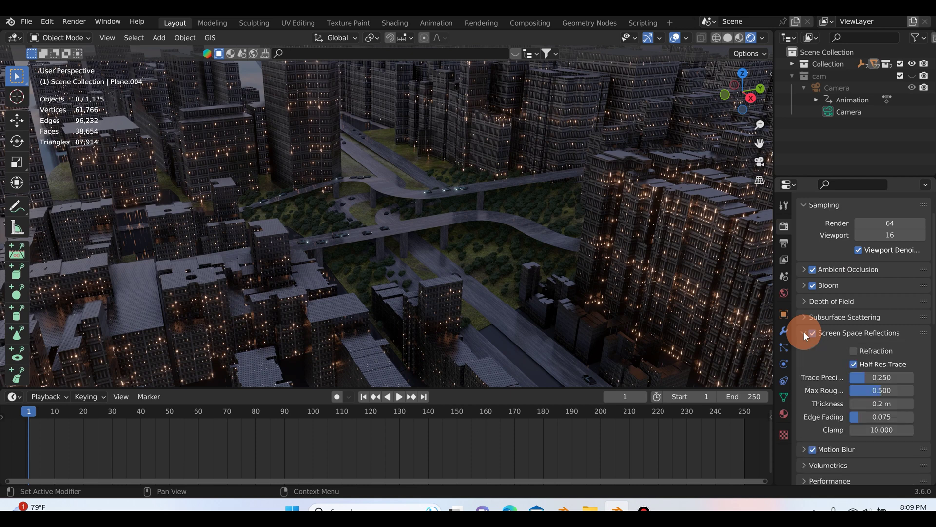
scroll(831, 361, down, 3)
Try out the Half Res Trace and Refraction options of Screen Space Reflections
click(853, 295)
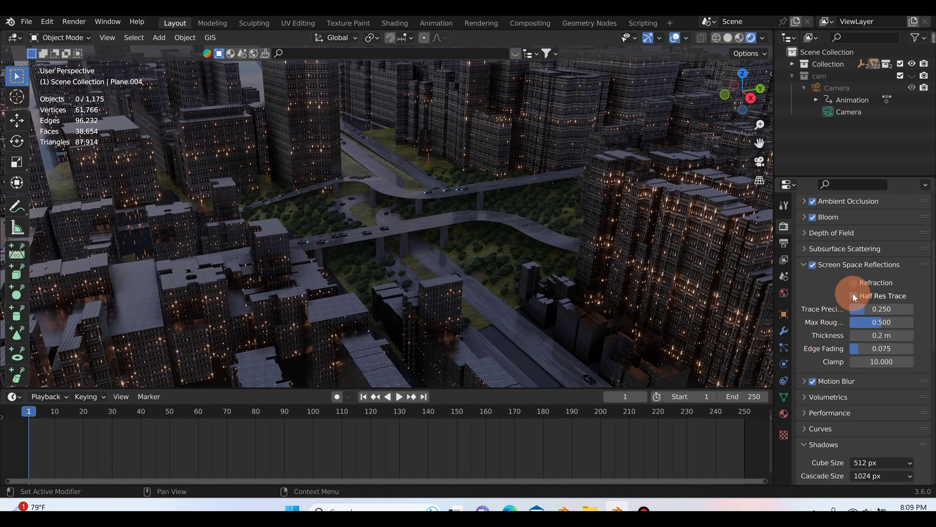
click(854, 294)
click(854, 282)
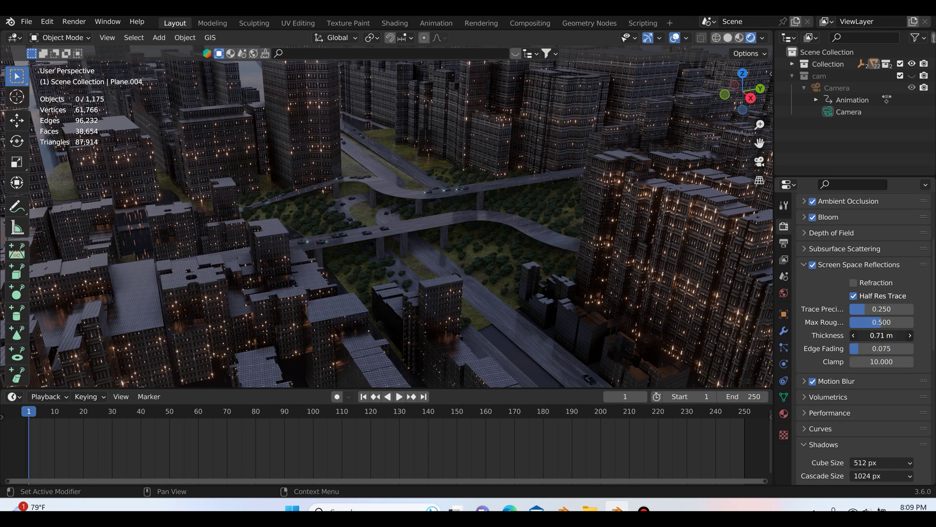
Raise the Screen Space Reflections thickness to 101 m and check the reflections across the city
mouse_move(873, 338)
mouse_down()
mouse_move(903, 336)
mouse_move(873, 338)
mouse_up()
scroll(472, 192, down, 3)
middle_drag(472, 191, 434, 216)
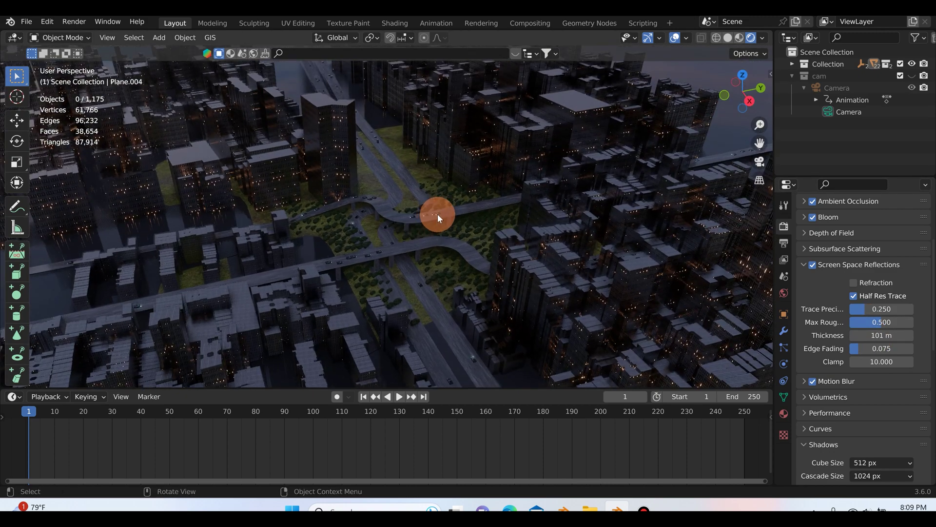
Set the Screen Space Reflections thickness to 29.9 m and check the reflections near the interchange
click(880, 335)
text(29)
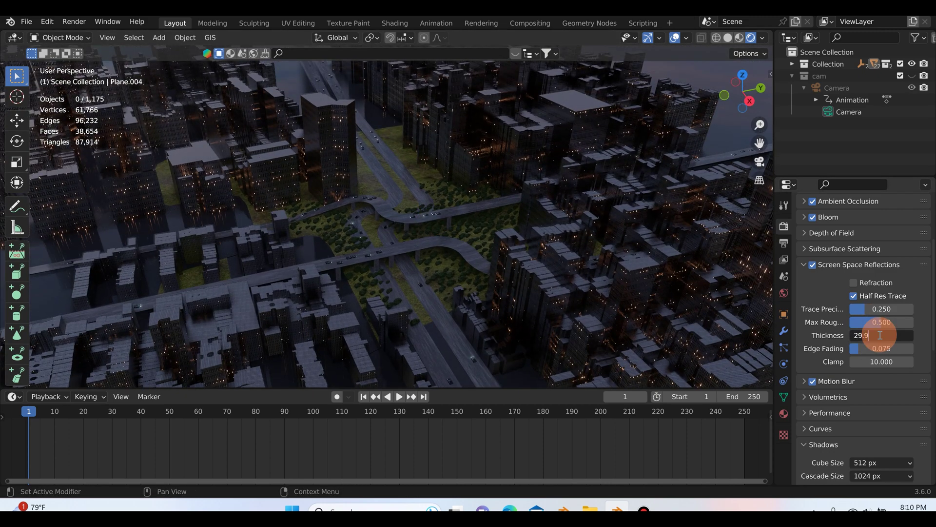
text(.9)
key(Return)
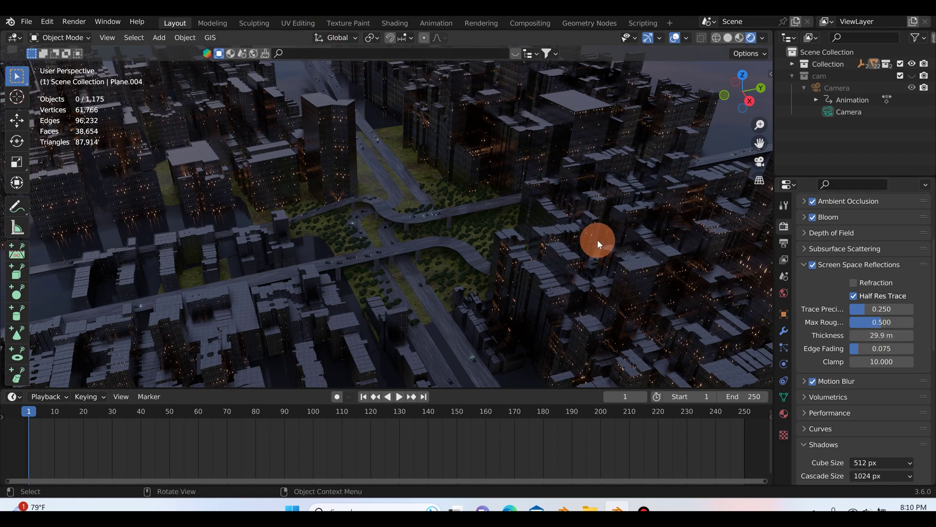
middle_drag(561, 227, 505, 224)
scroll(487, 218, up, 5)
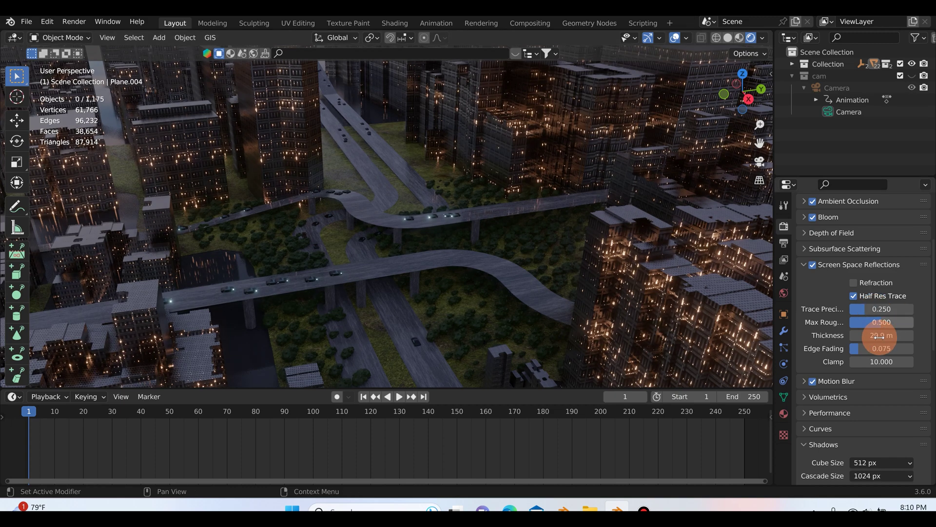
Reset the reflection thickness to its default value to compare the city's look, and undo the reset
right_click(880, 336)
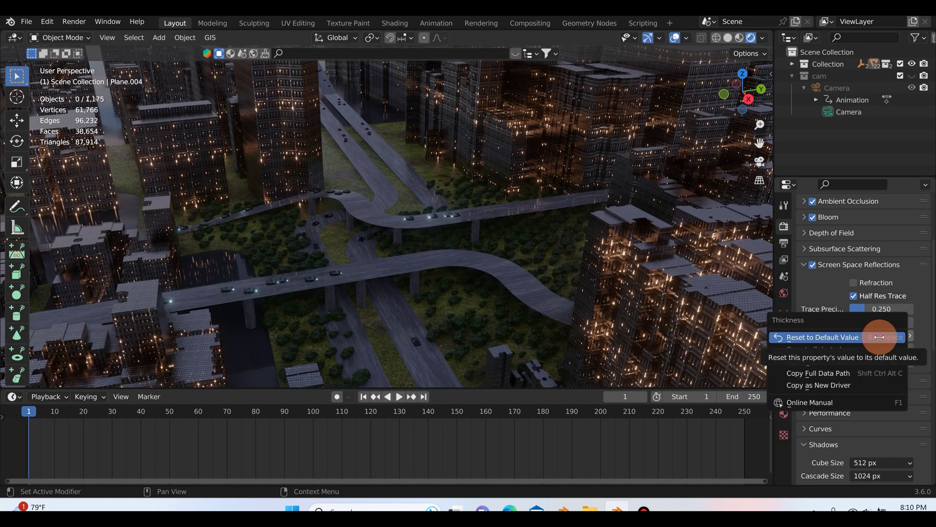
click(851, 341)
middle_drag(287, 231, 316, 232)
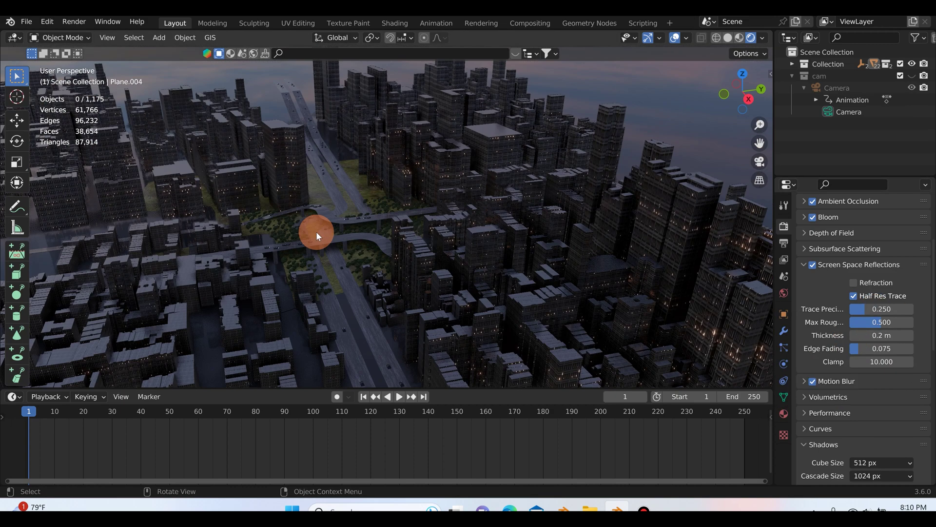
key(ctrl+z)
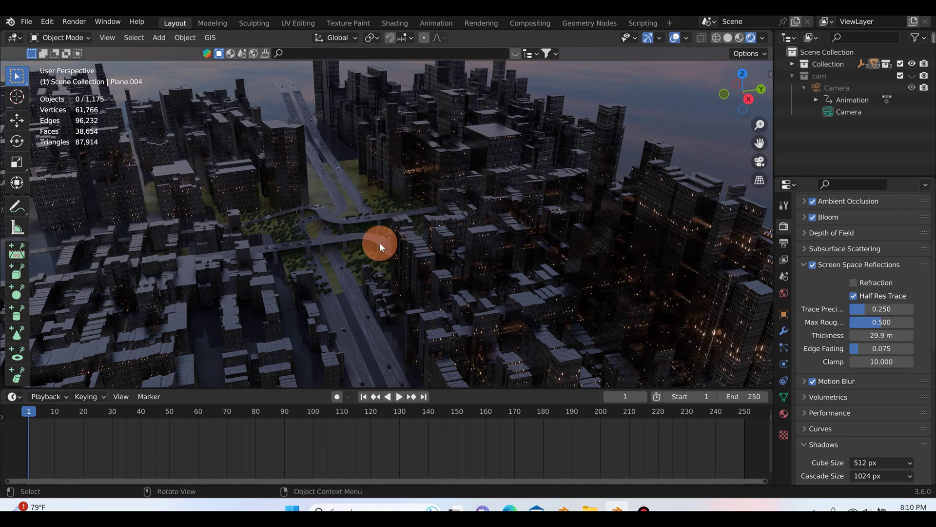
middle_drag(380, 242, 255, 236)
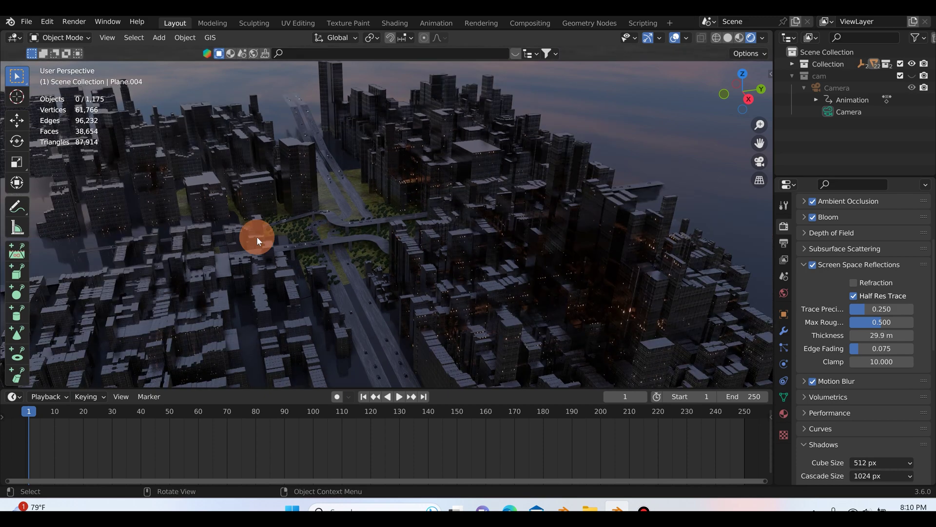
Compare the city once more with the default Screen Space Reflections thickness, and restore the custom thickness
right_click(878, 335)
click(876, 332)
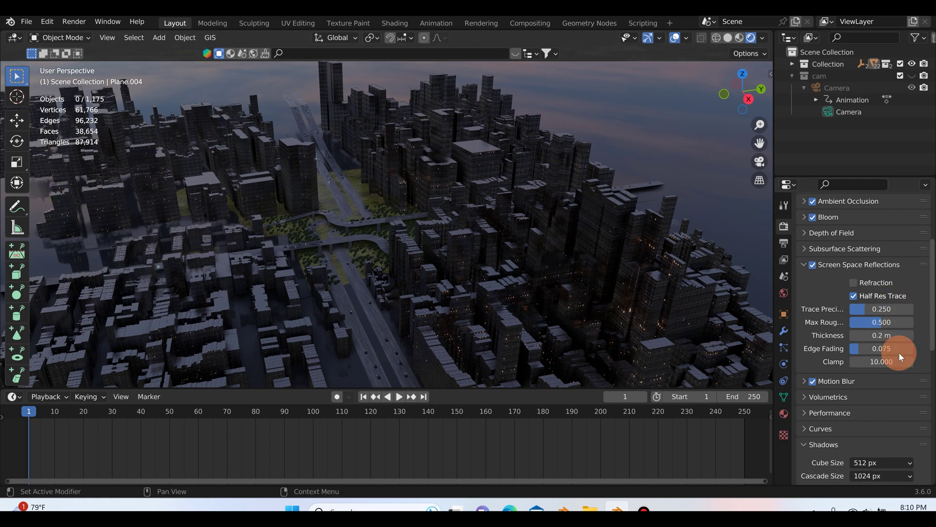
key(ctrl+z)
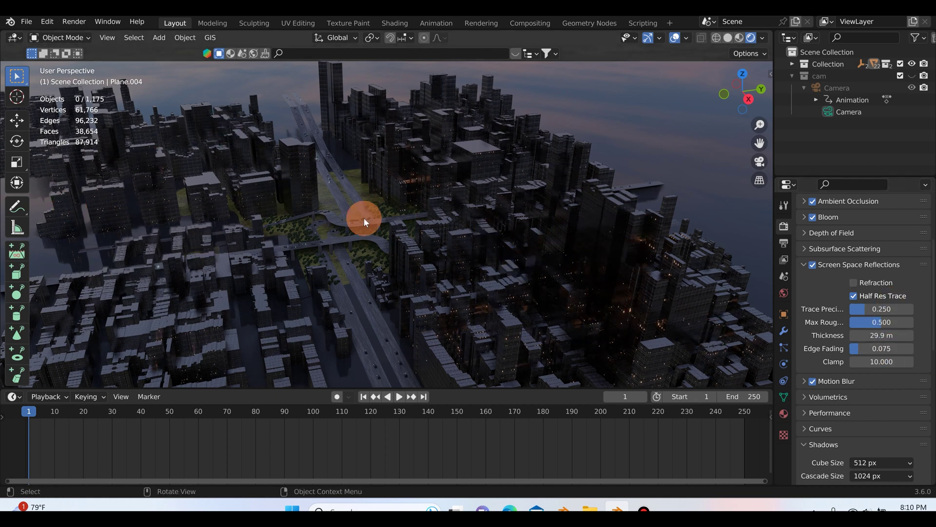
Reset the Ambient Occlusion distance to its default value, inspect the interchange up close, and undo the reset
scroll(840, 262, up, 2)
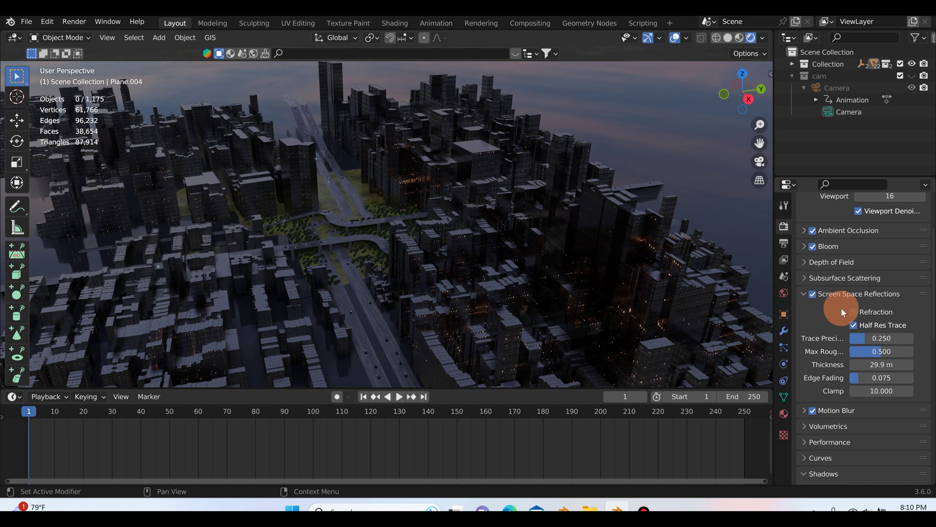
click(805, 231)
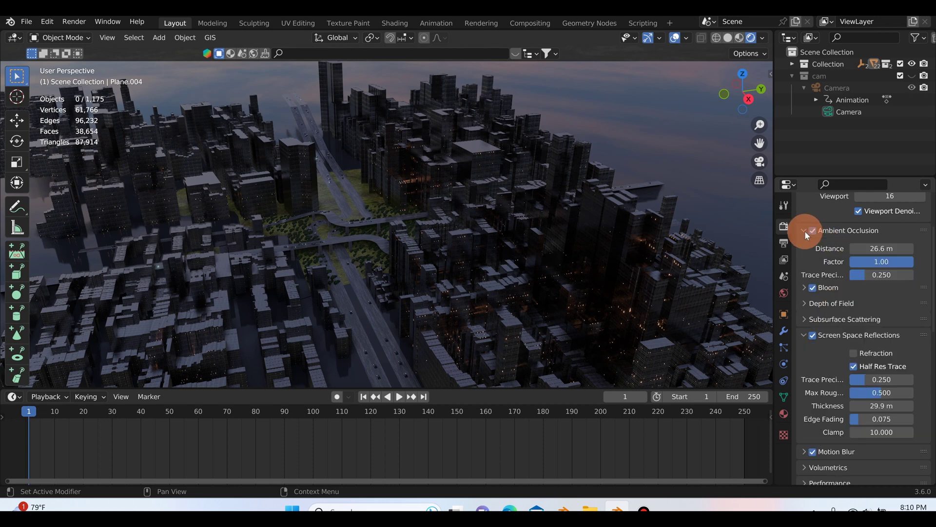
right_click(875, 249)
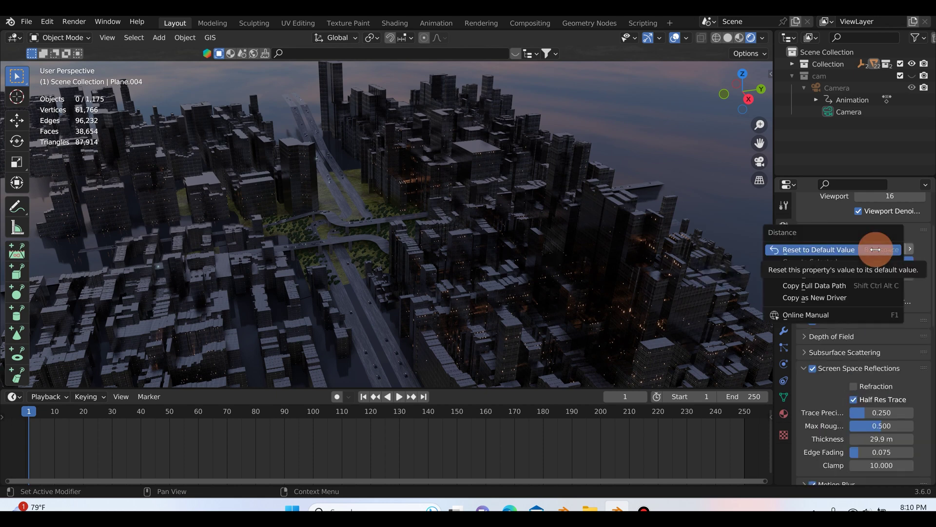
click(875, 249)
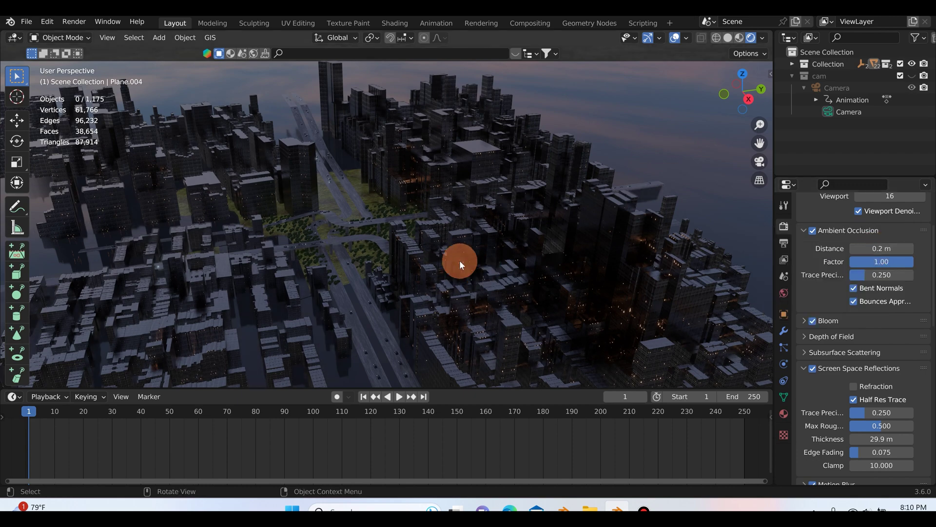
scroll(319, 232, up, 3)
scroll(320, 233, up, 3)
key(ctrl+z)
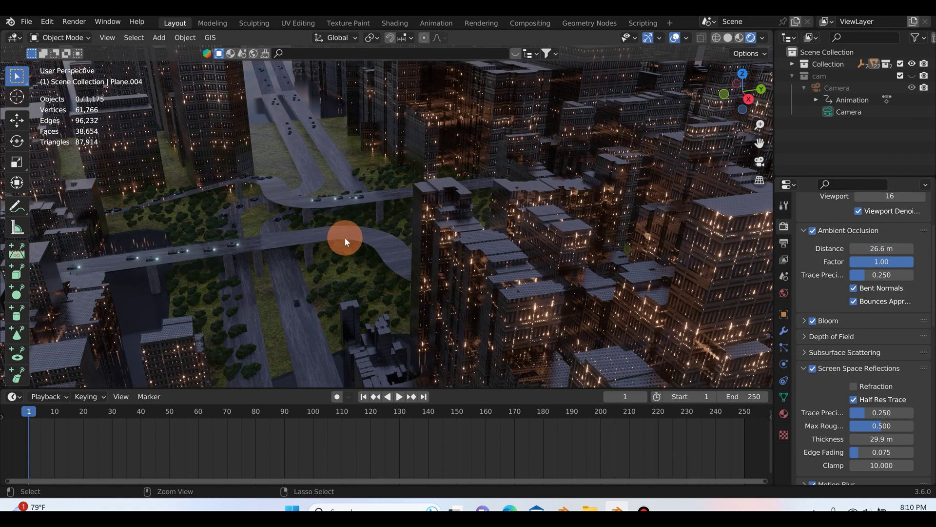
Repeat the default Ambient Occlusion distance comparison, undo it, and examine the city's shading from near and far
right_click(870, 249)
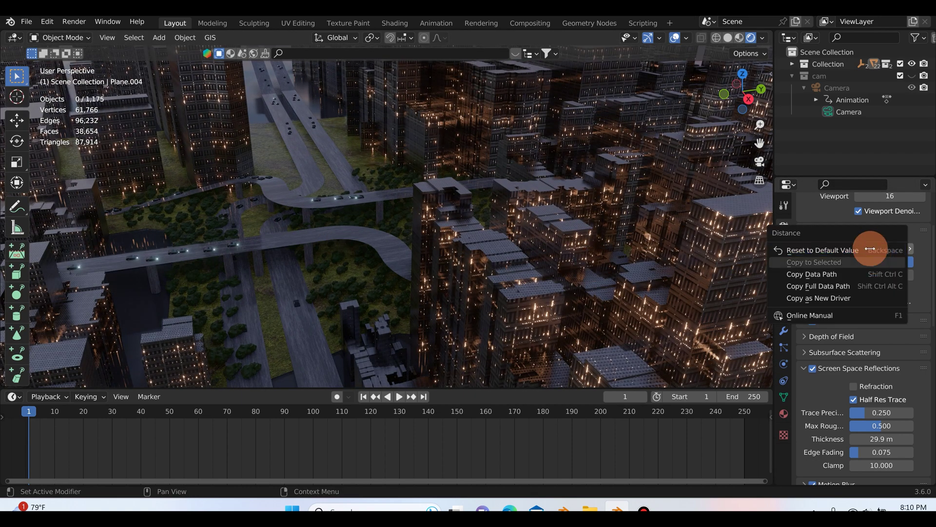
click(871, 249)
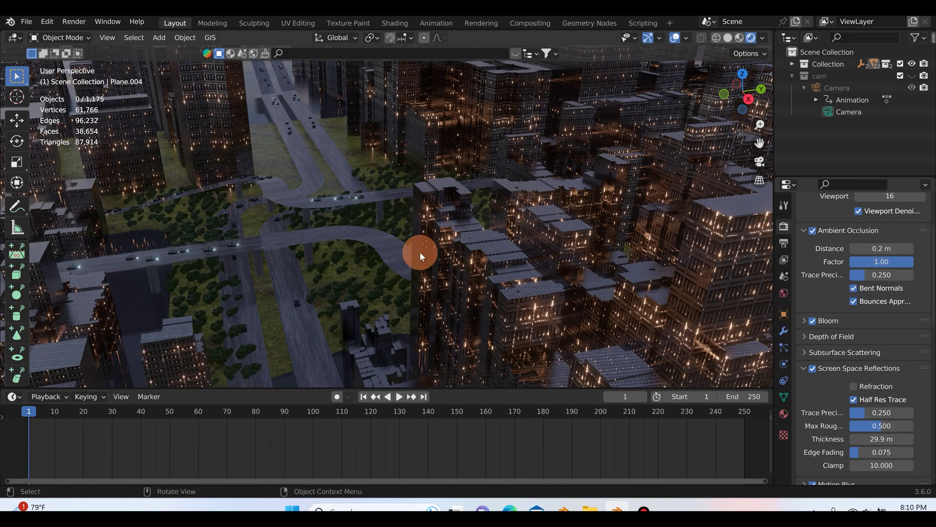
scroll(400, 259, down, 4)
key(ctrl+z)
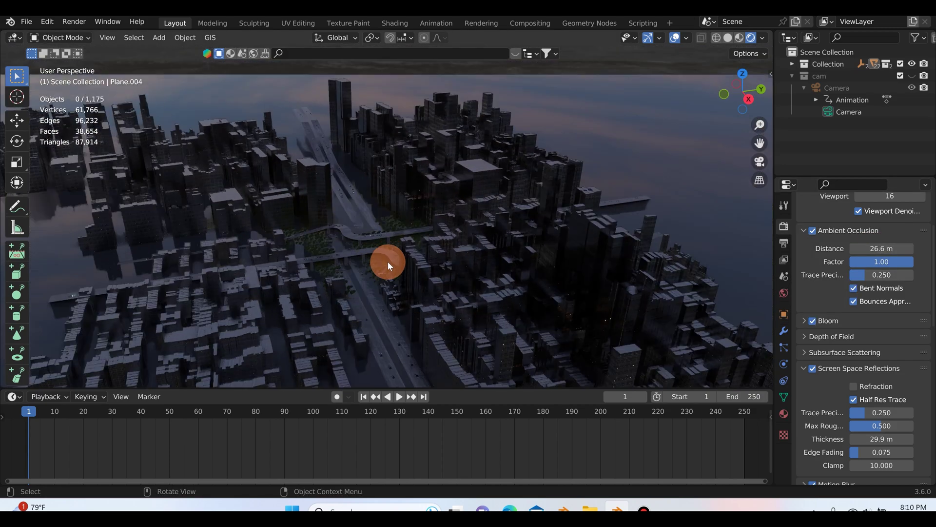
scroll(388, 262, up, 5)
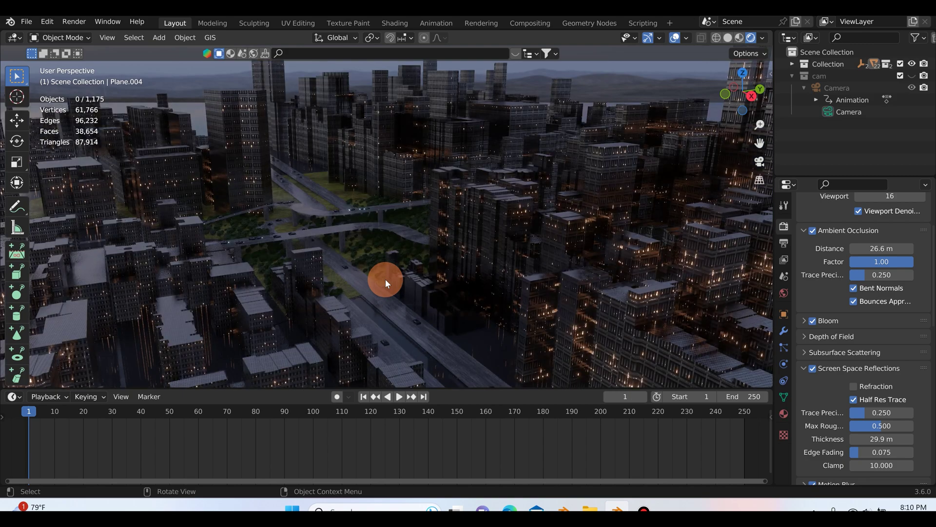
scroll(380, 271, down, 4)
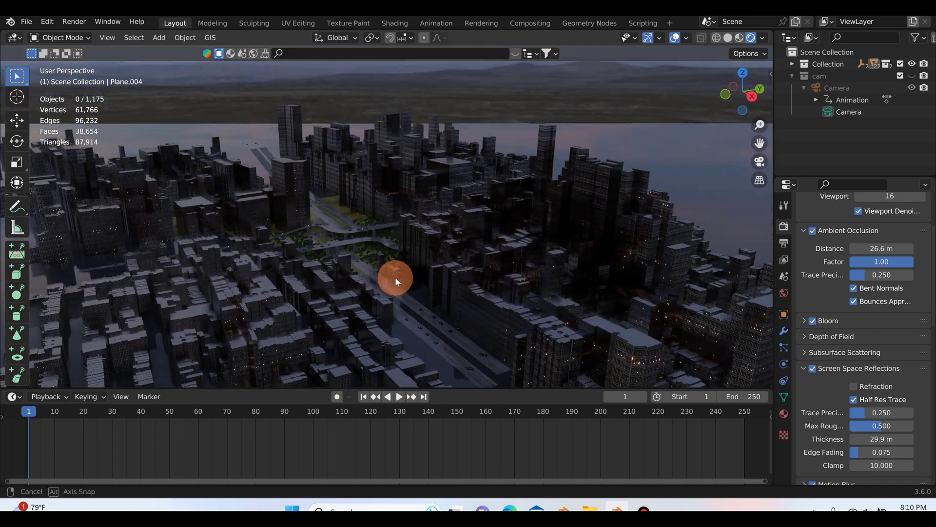
middle_drag(400, 279, 484, 266)
scroll(485, 265, down, 10)
scroll(362, 329, up, 10)
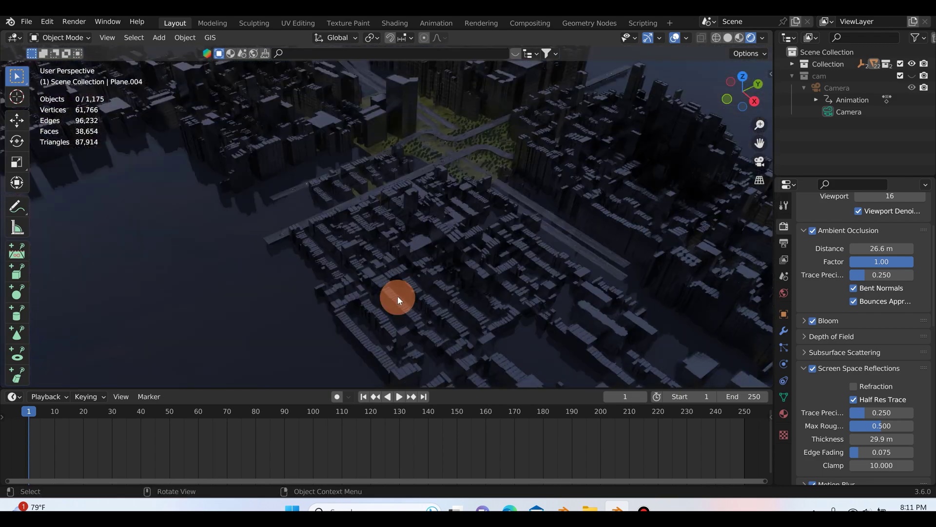